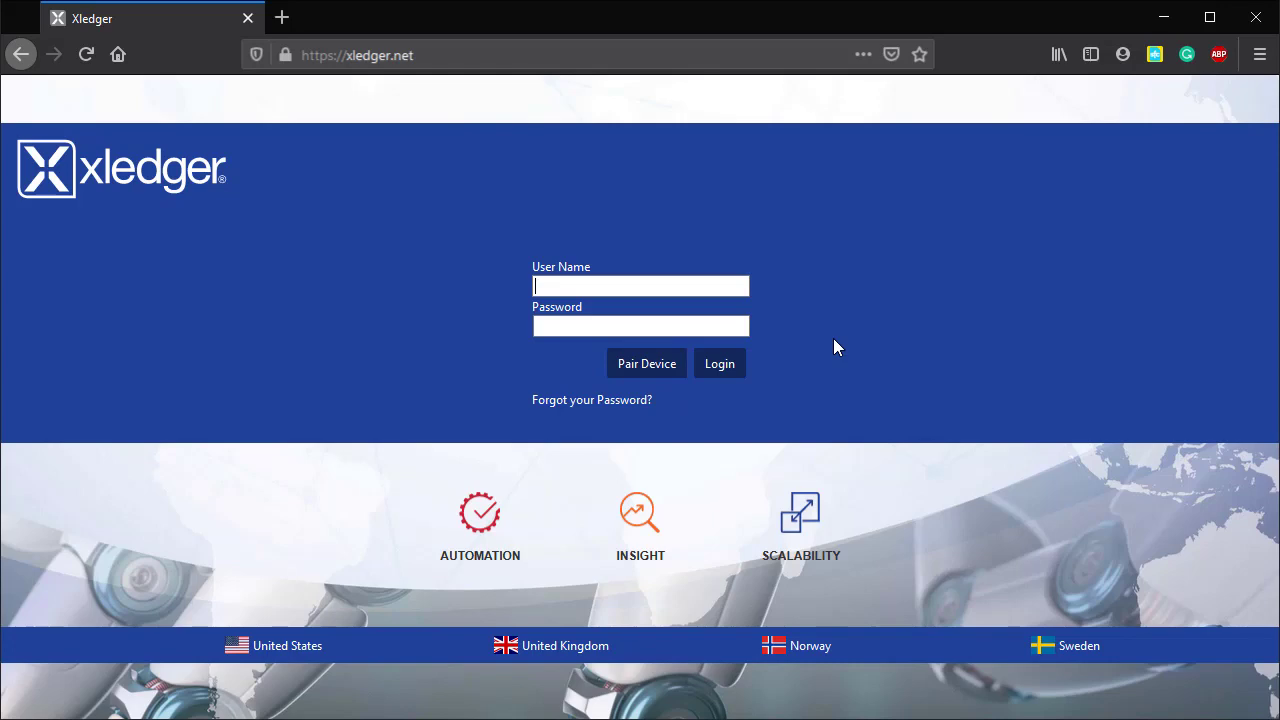
Log in to Xledger with the account's user name and password.
left_click(731, 287)
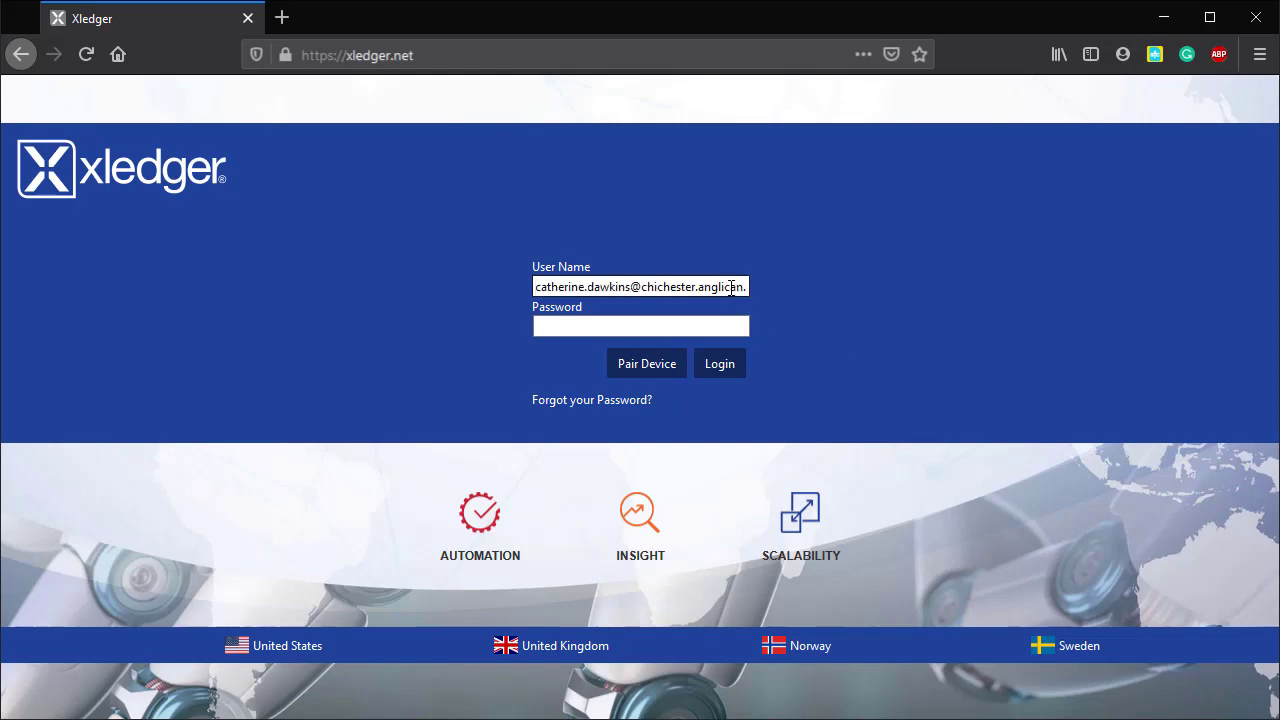
left_click(734, 326)
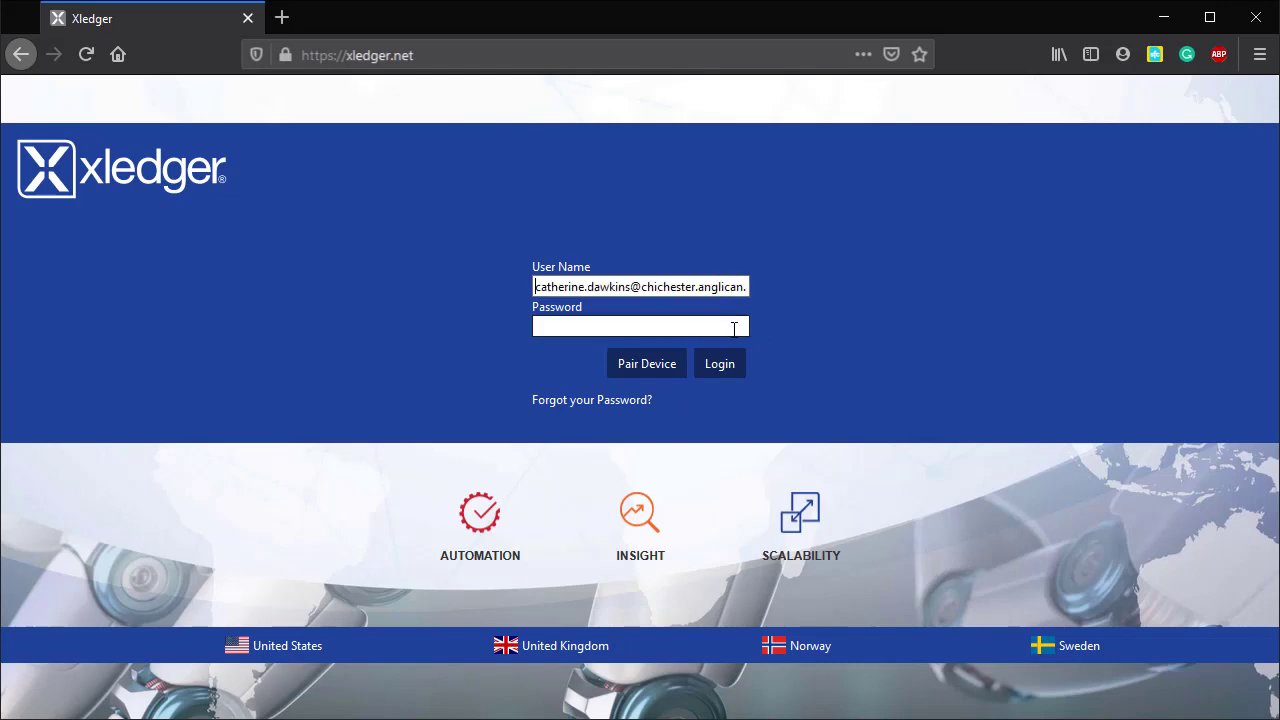
type("*************")
type("*")
left_click(720, 364)
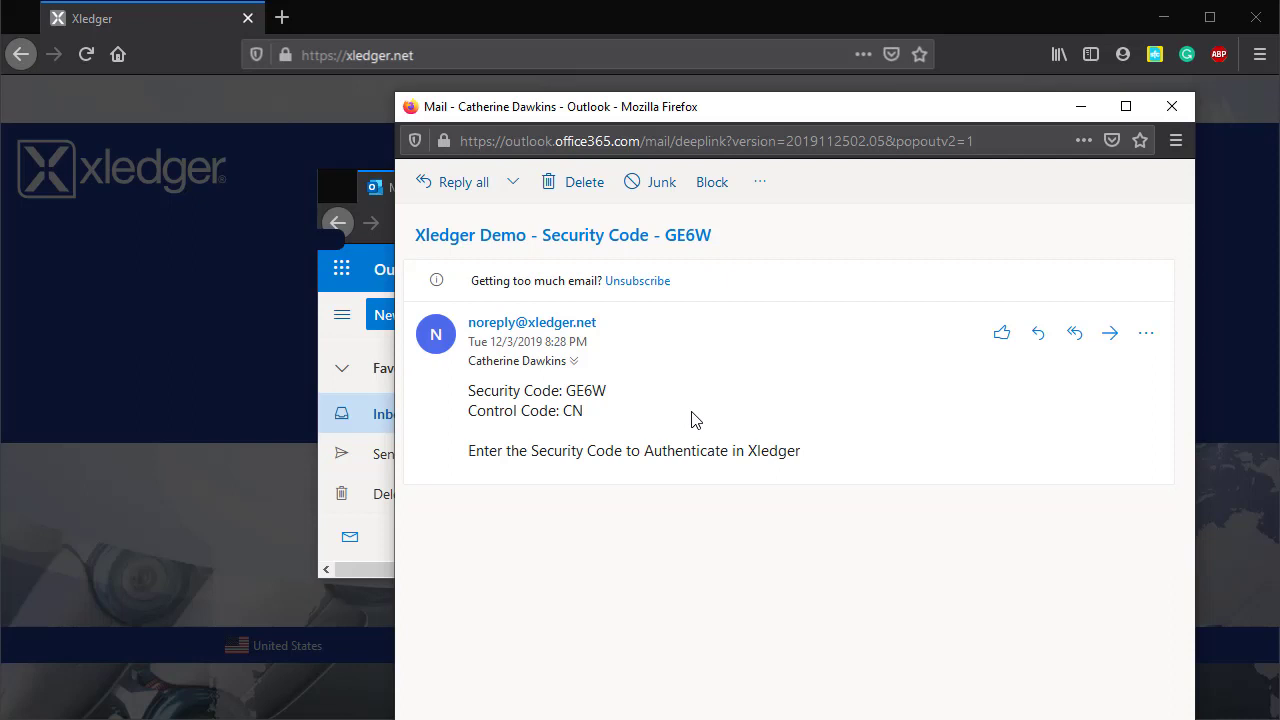
Copy the security code from the Outlook email into Xledger's security code field.
left_click_drag(608, 392, 570, 398)
right_click(595, 390)
left_click(630, 403)
key("alt+Tab")
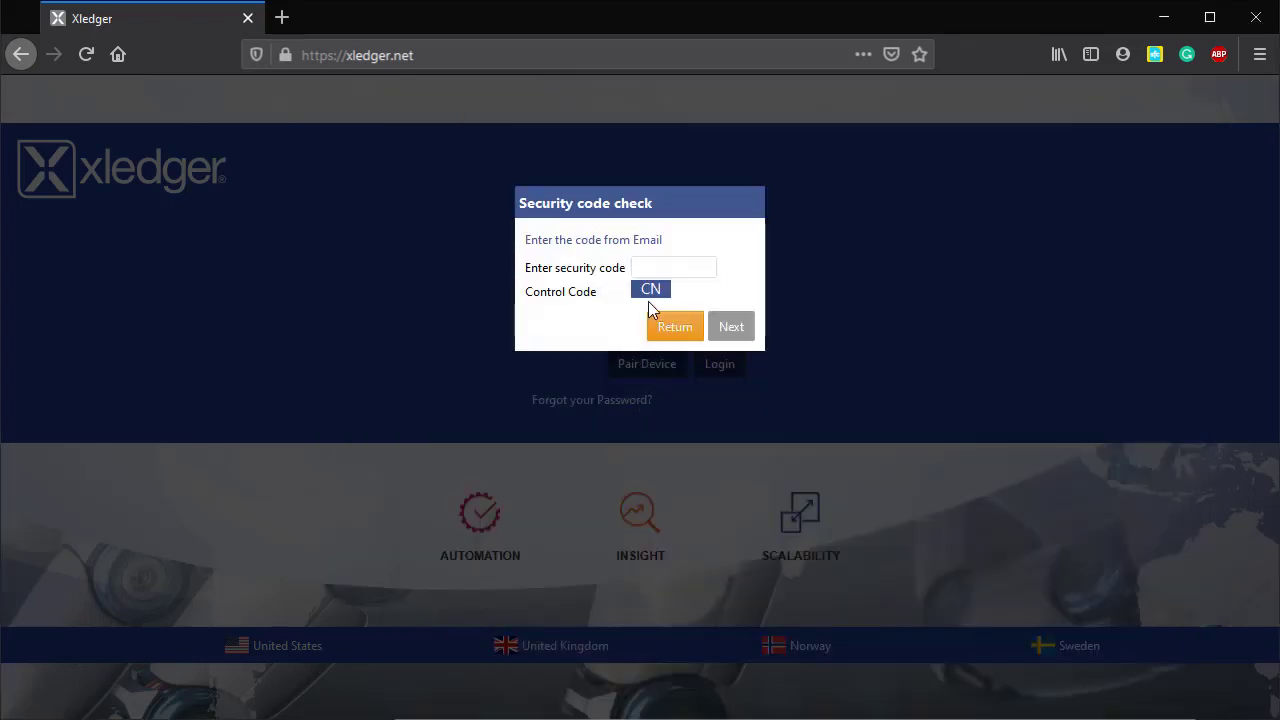
right_click(658, 268)
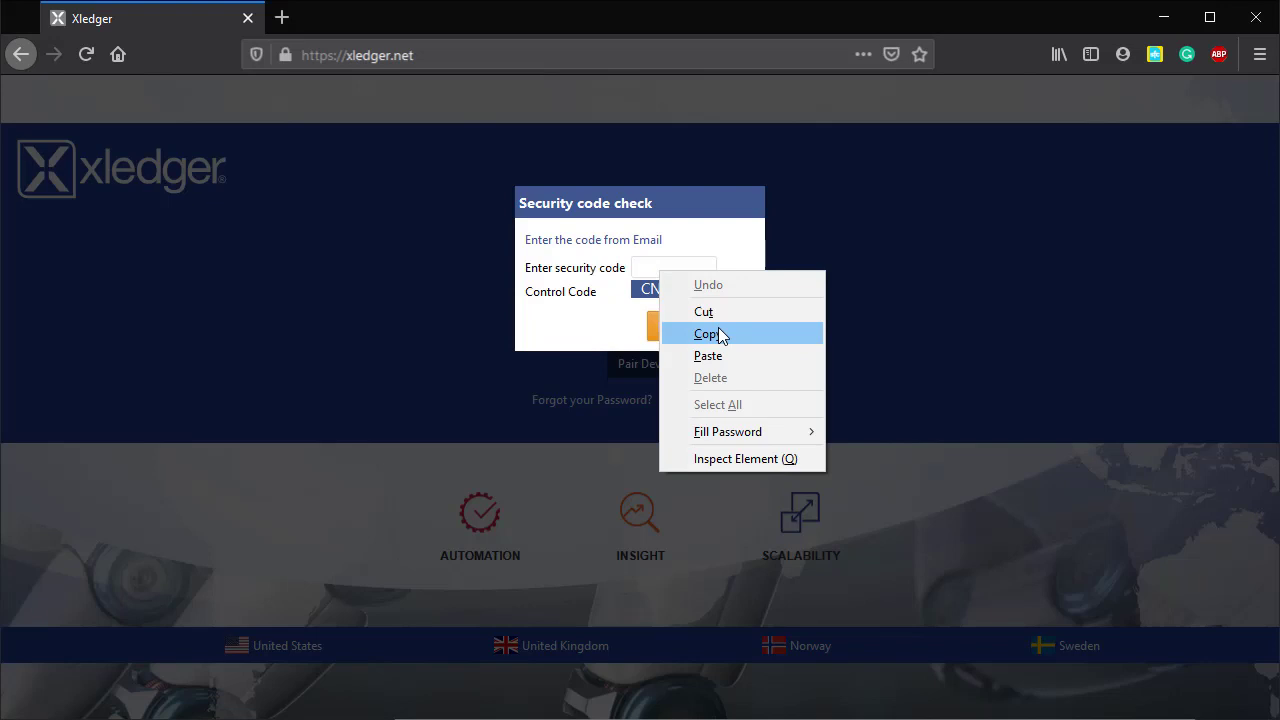
left_click(742, 354)
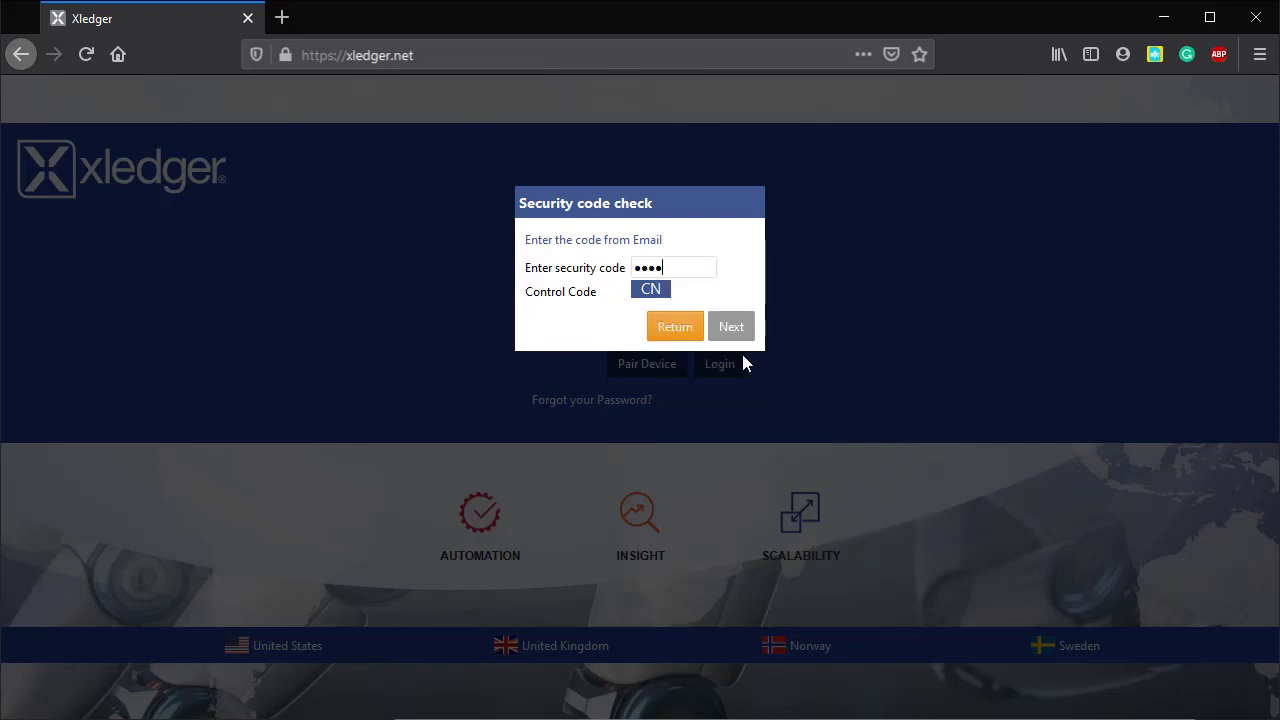
Submit the security code to reach the home dashboard, then sign out.
left_click(731, 328)
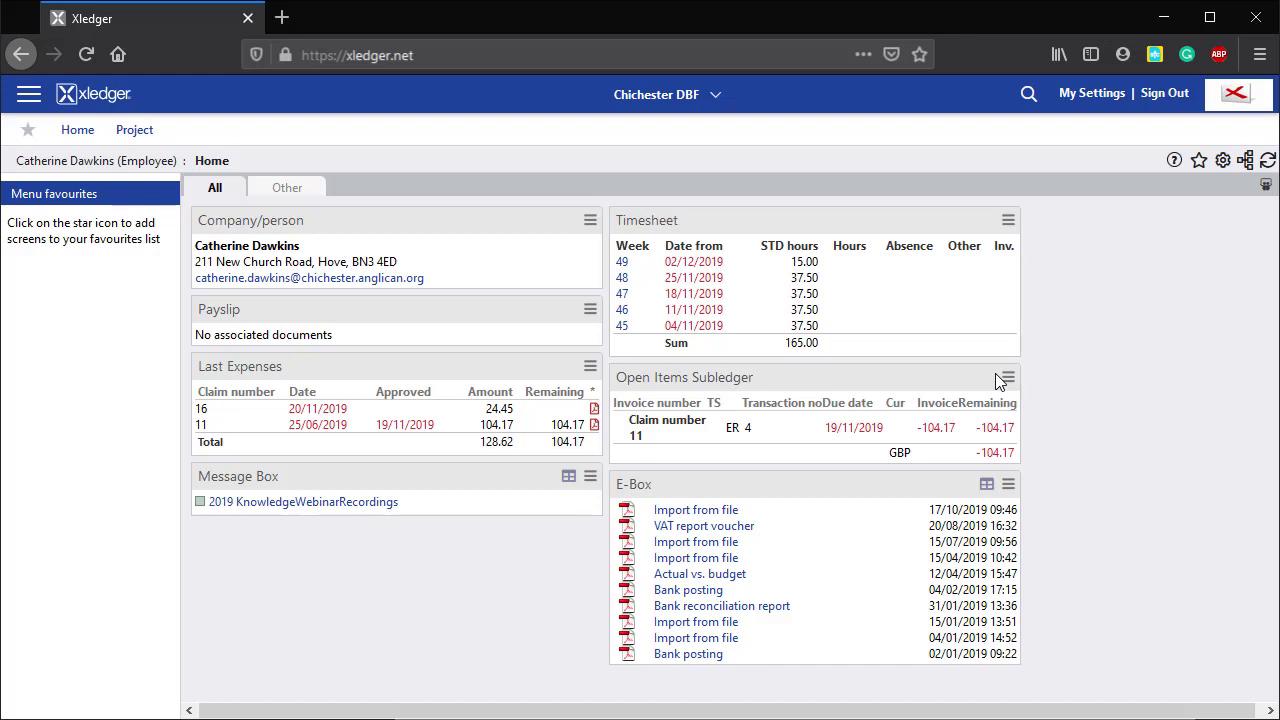
left_click(1163, 93)
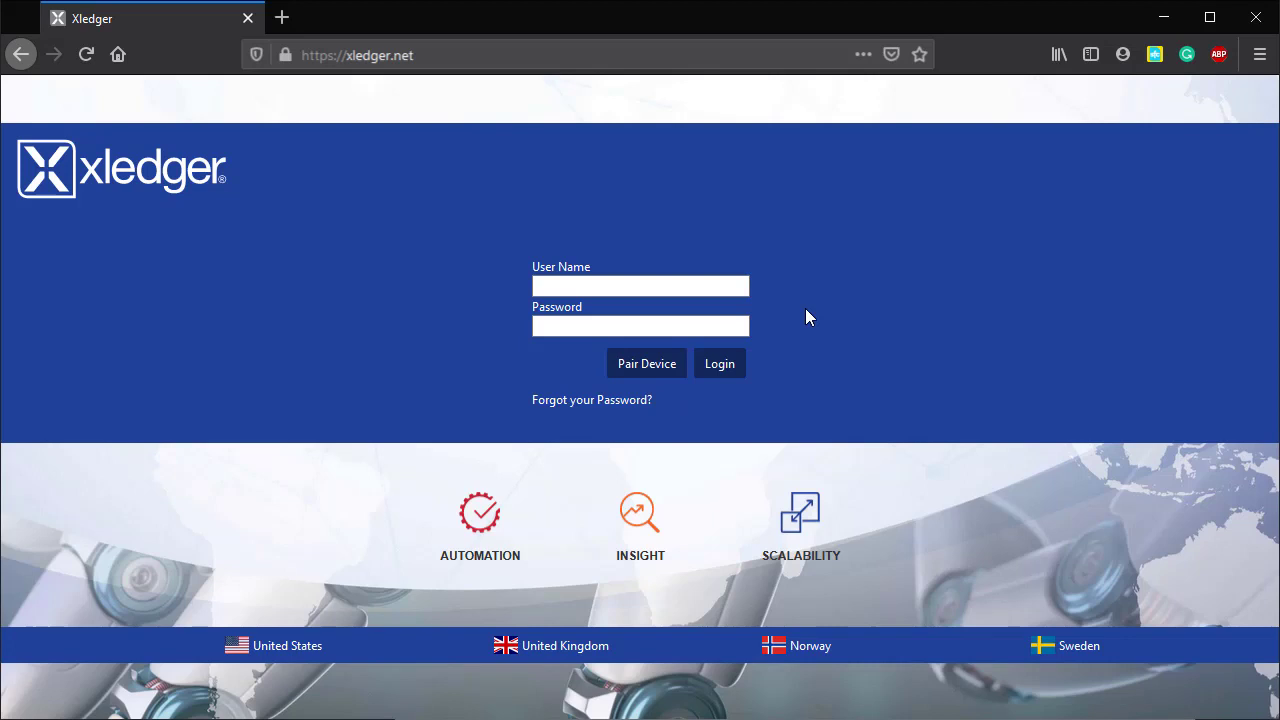
Re-enter the user name and password and start pairing this device.
left_click(743, 286)
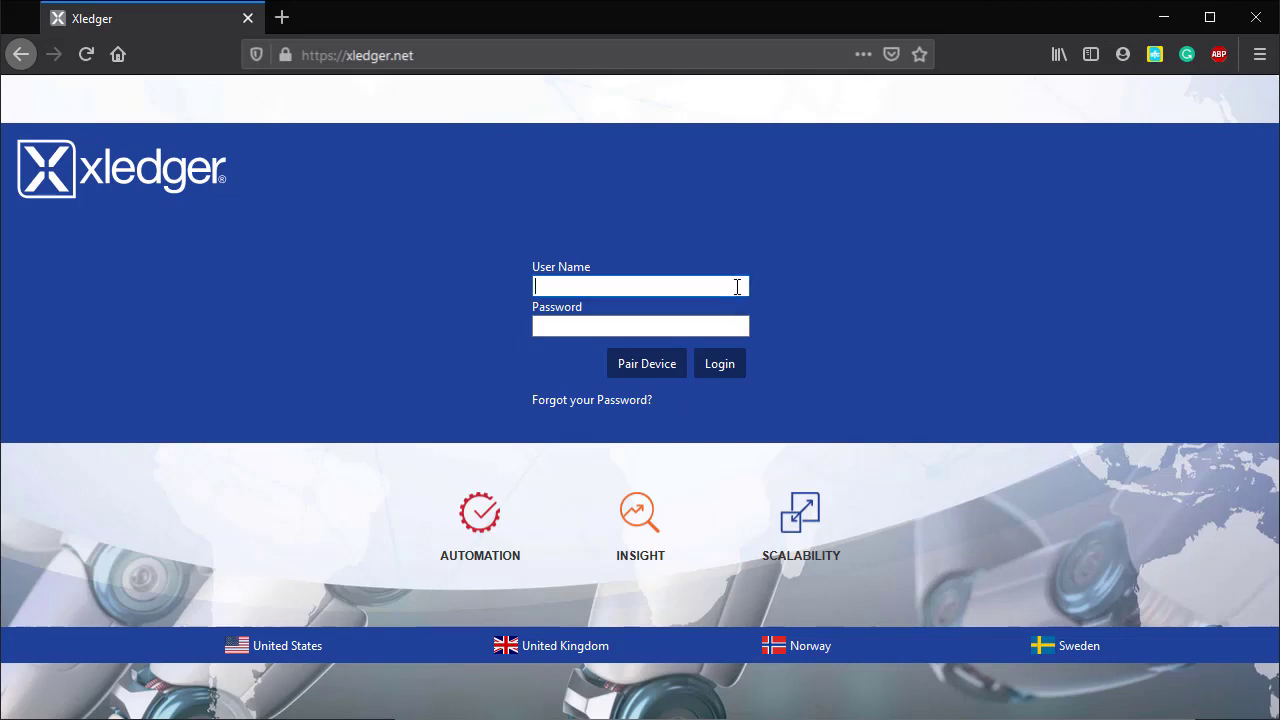
left_click(735, 320)
type("******")
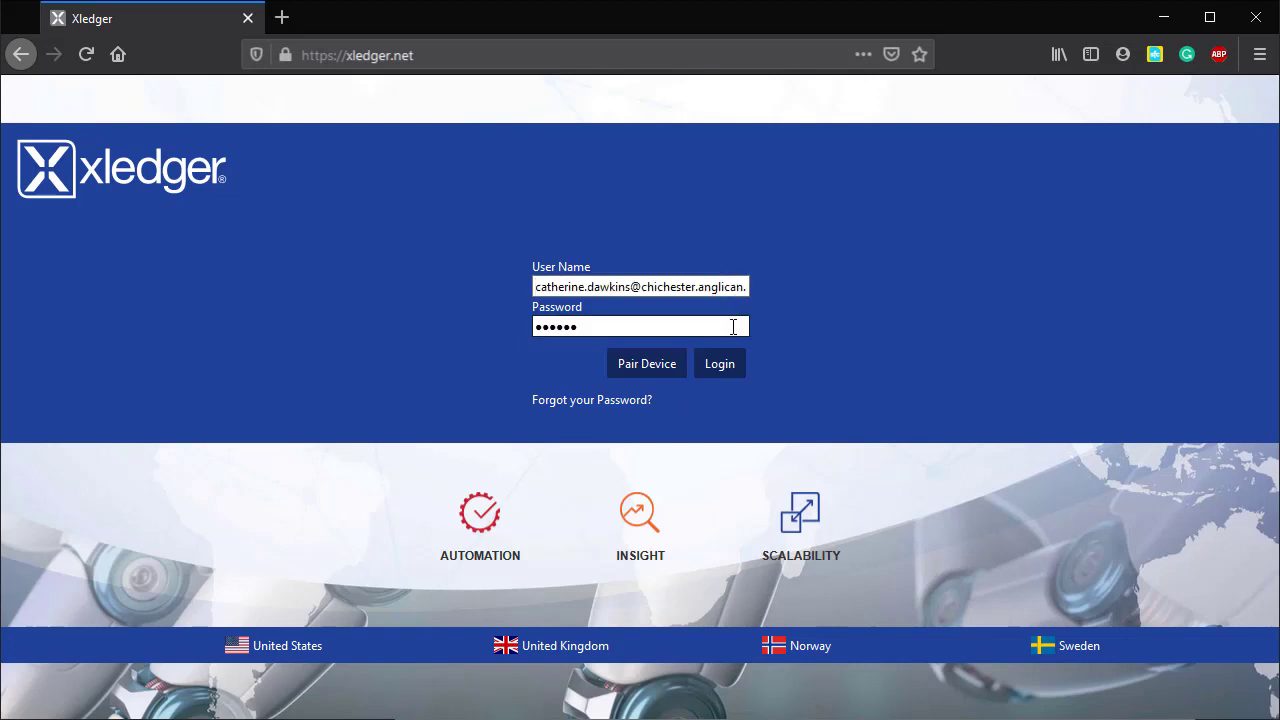
type("********")
left_click(676, 364)
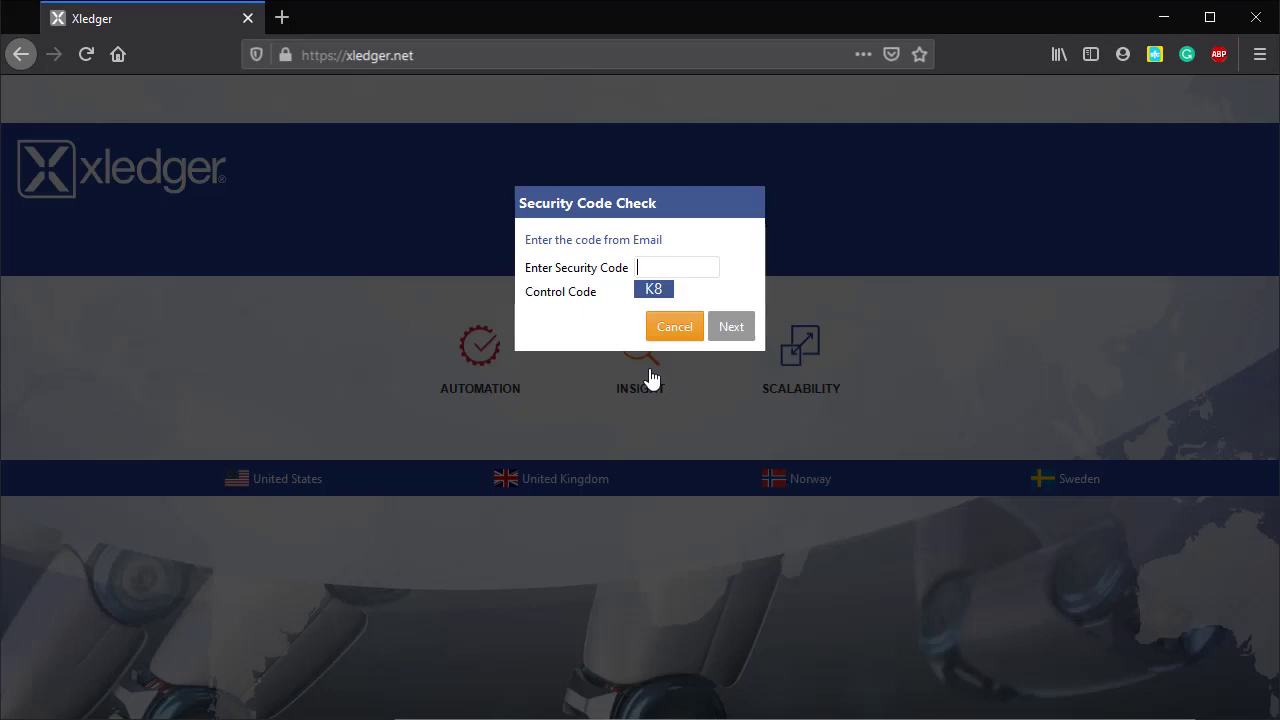
Copy the new emailed security code into Xledger's security code field.
key("alt+Tab")
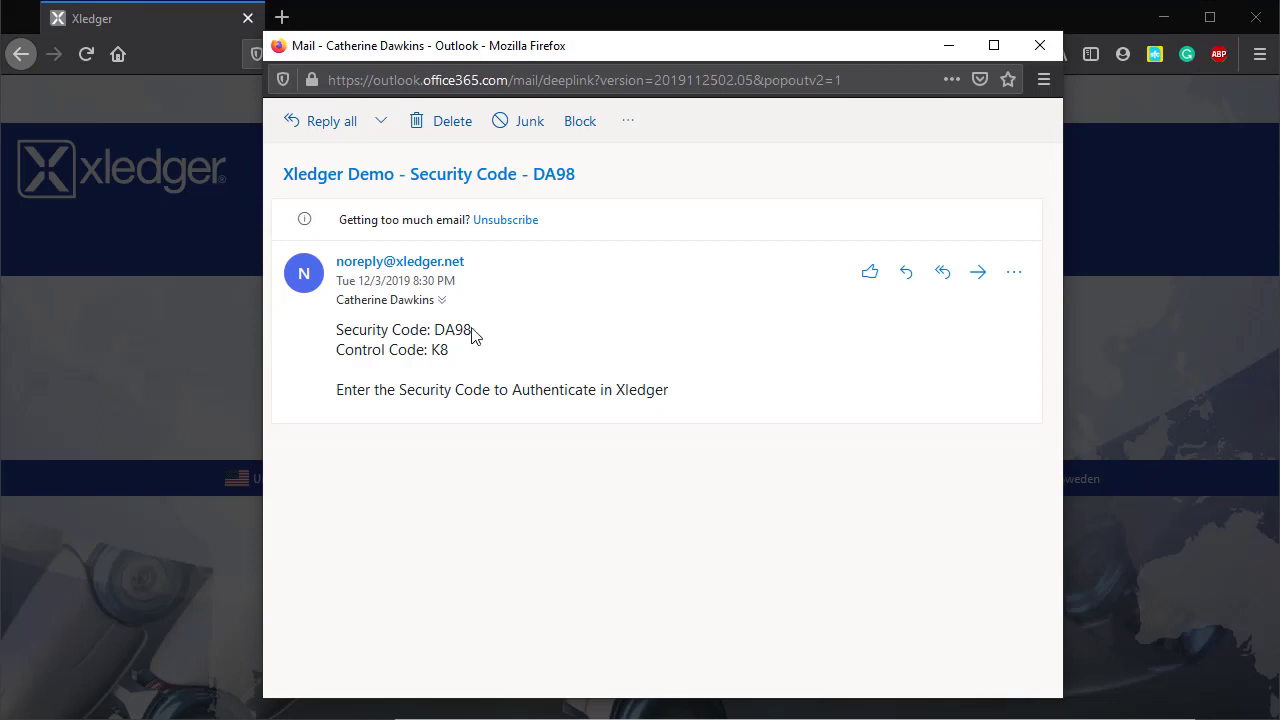
left_click_drag(473, 330, 436, 330)
right_click(438, 331)
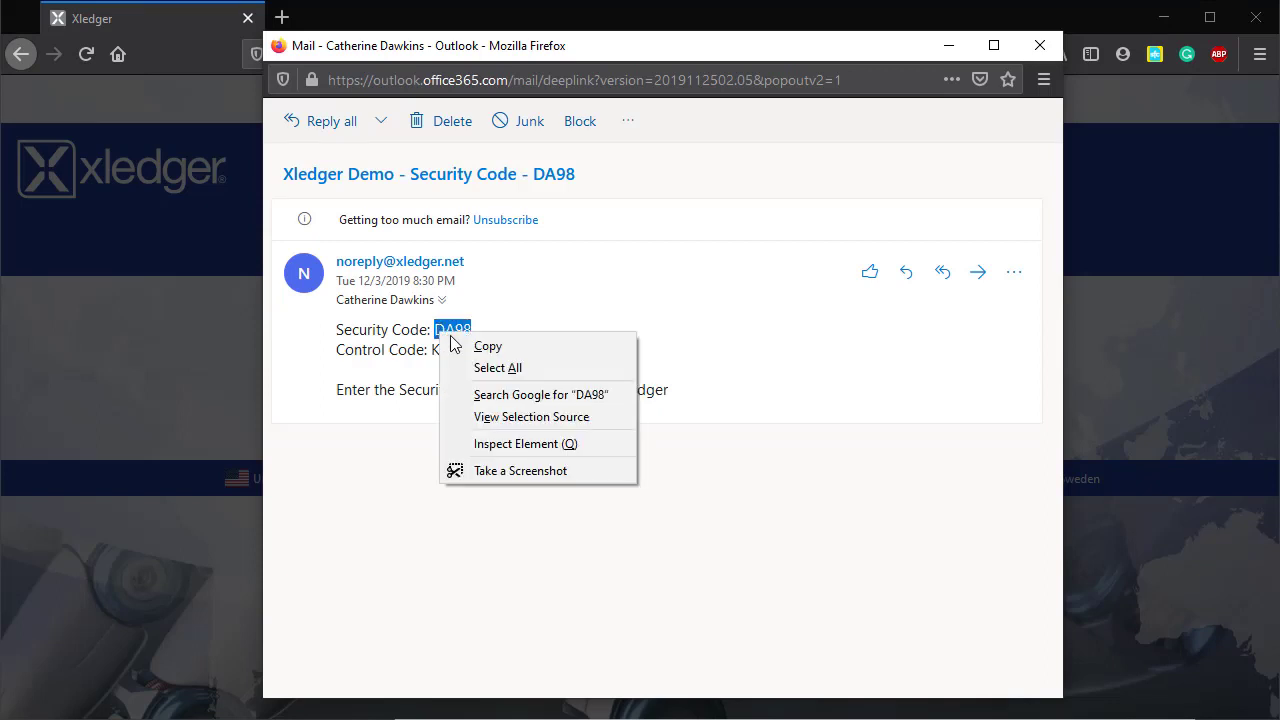
left_click(487, 346)
key("alt+Tab")
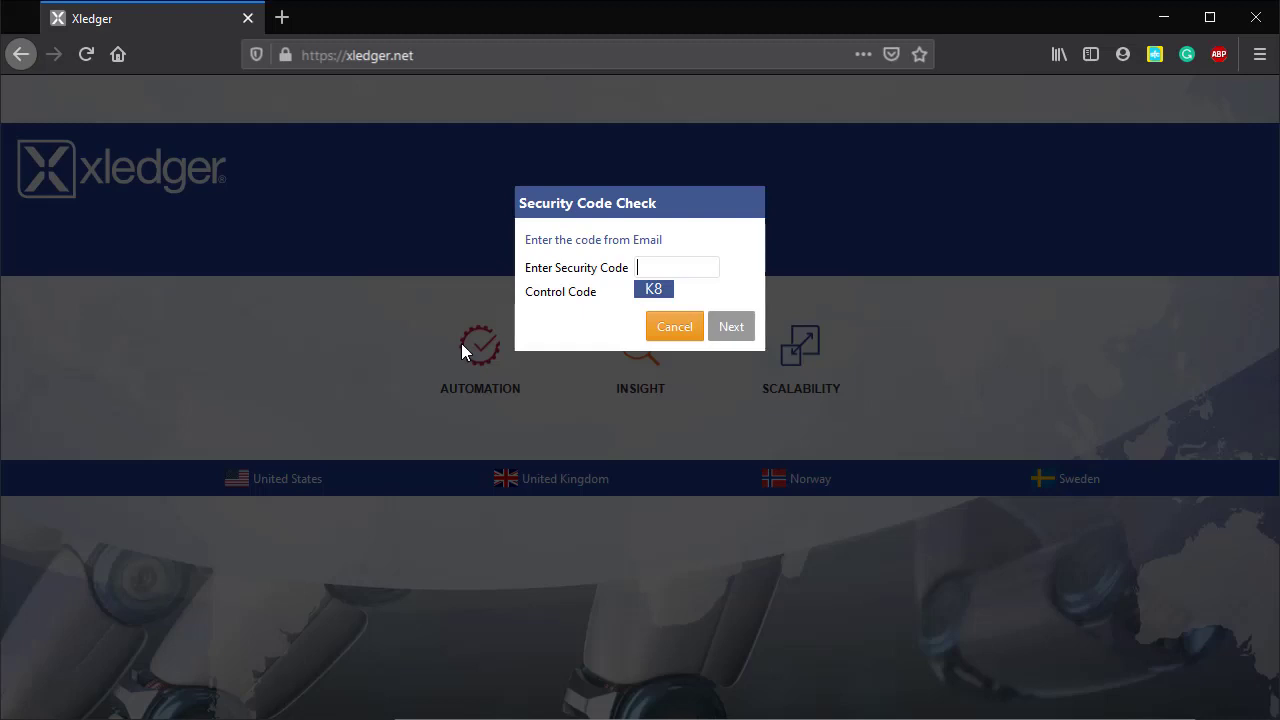
right_click(660, 267)
left_click(731, 353)
Pass the security check, name the device, and enter and confirm a device password.
left_click(735, 326)
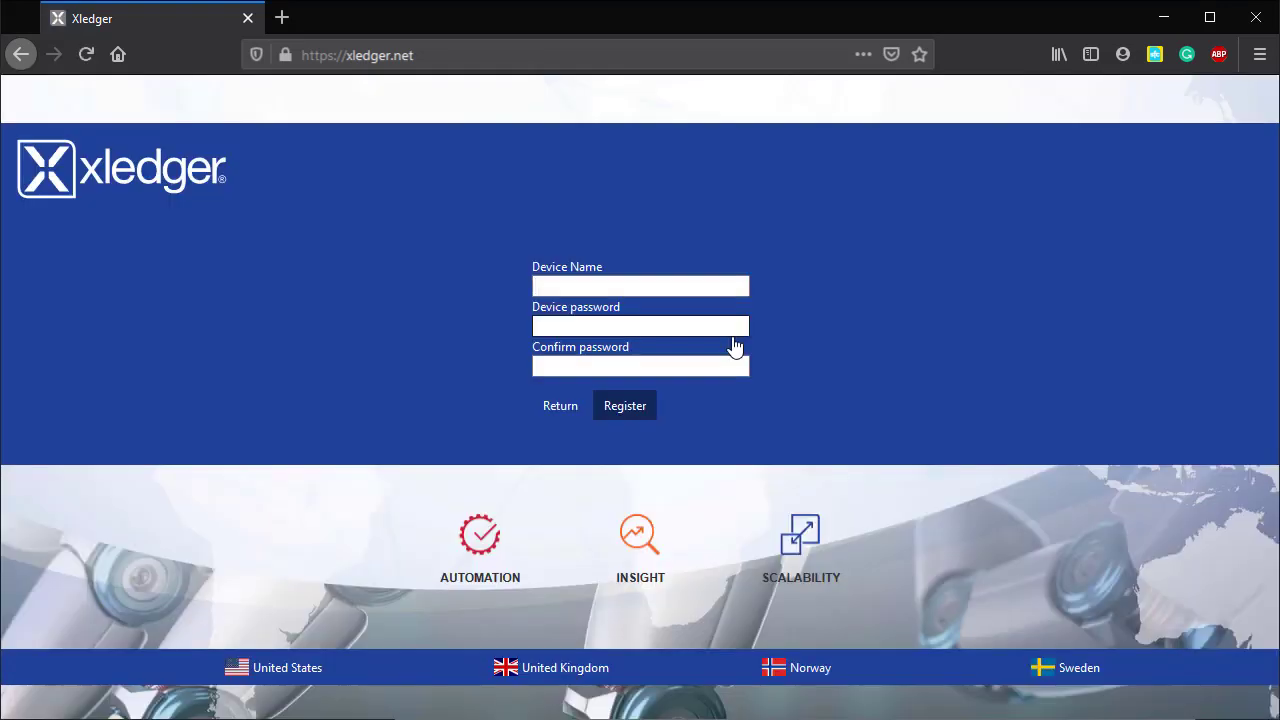
type("Catherine")
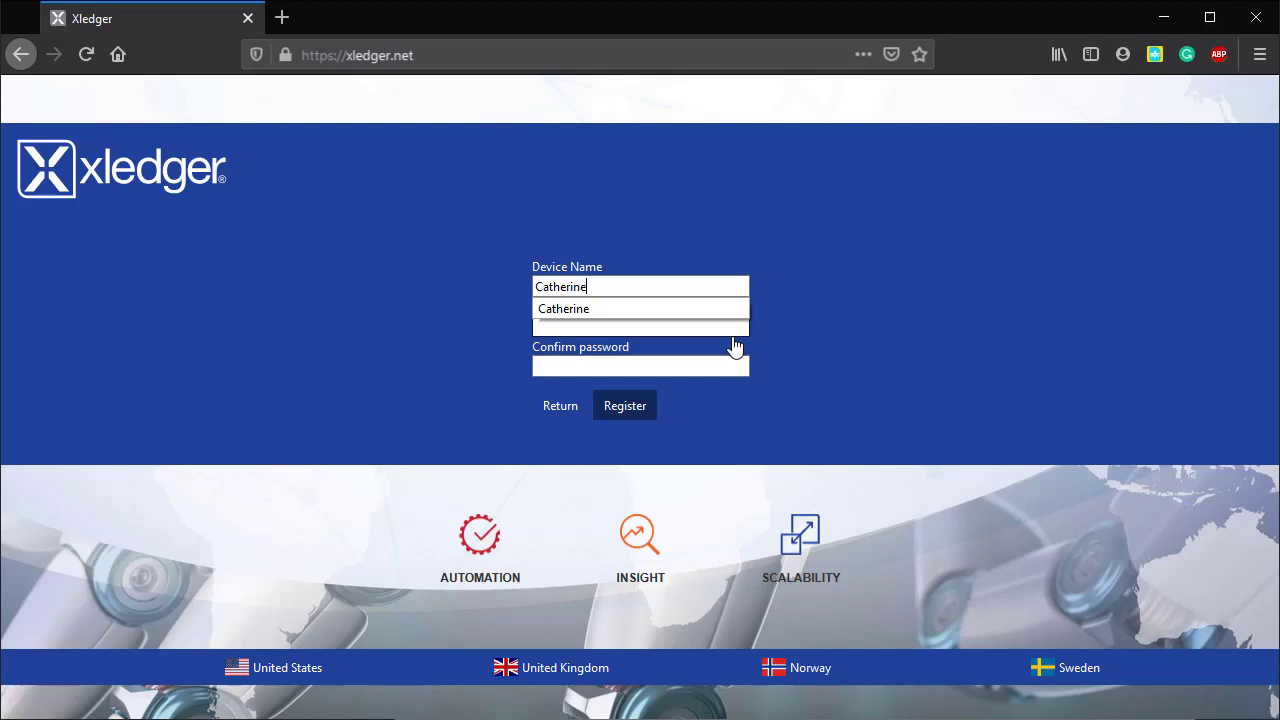
key("Tab")
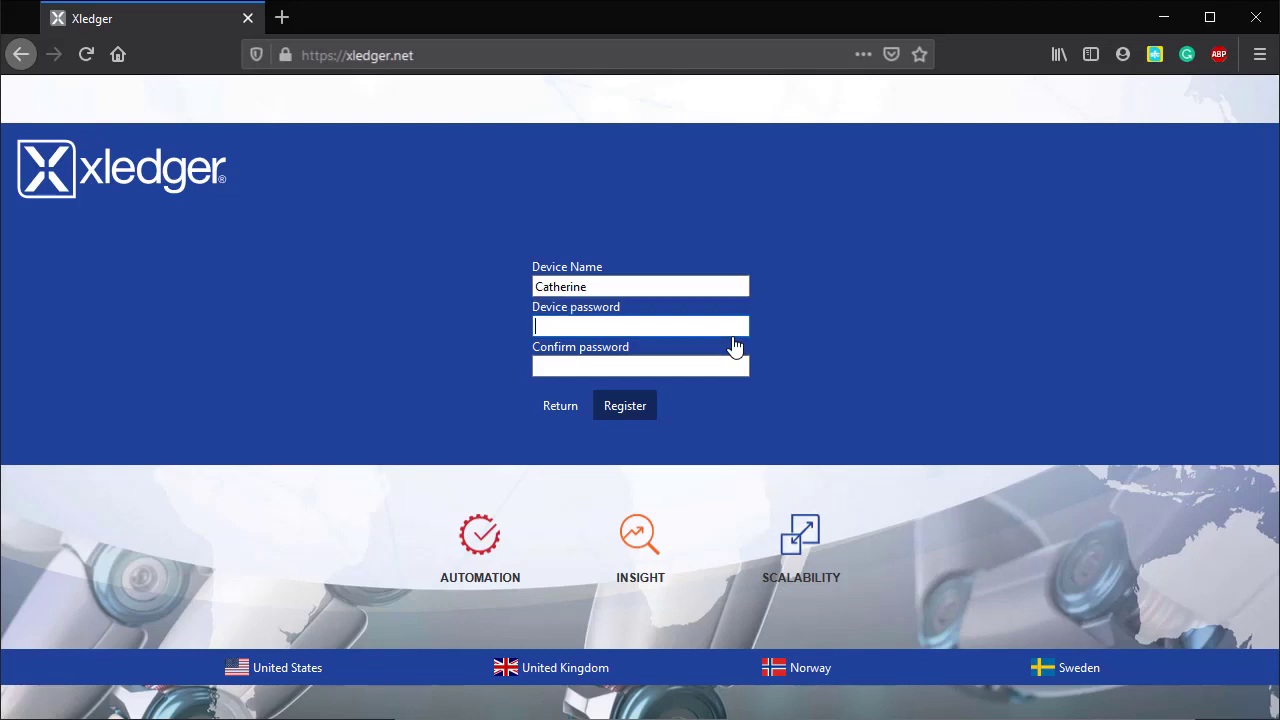
type("*******")
type("******")
left_click(717, 363)
type("***********")
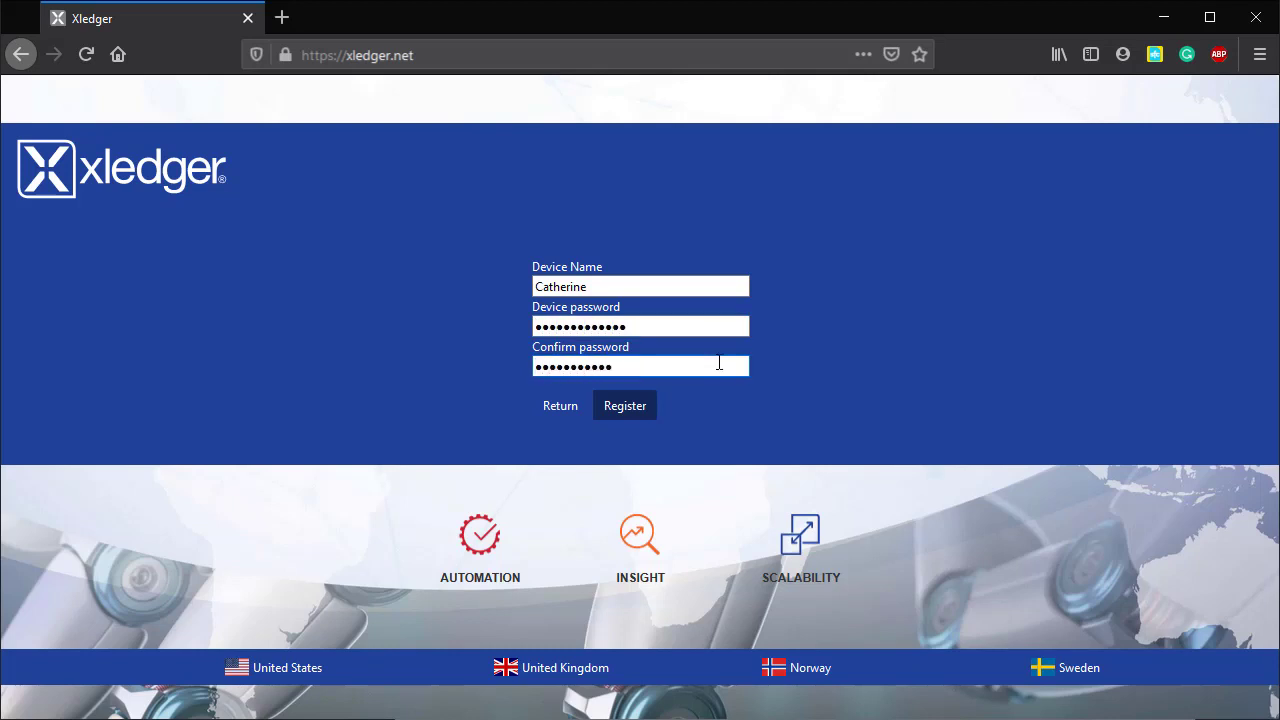
type("**")
Register the device, then log in using only the device password.
left_click(626, 408)
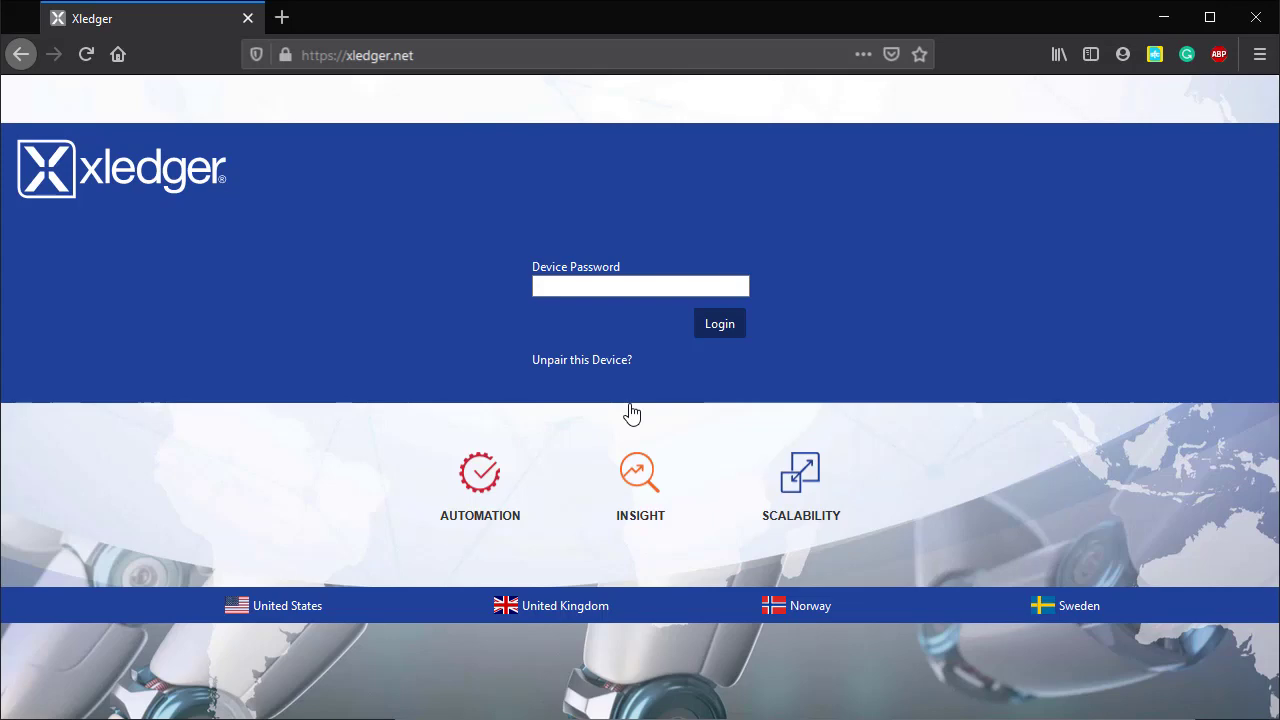
type("•••••")
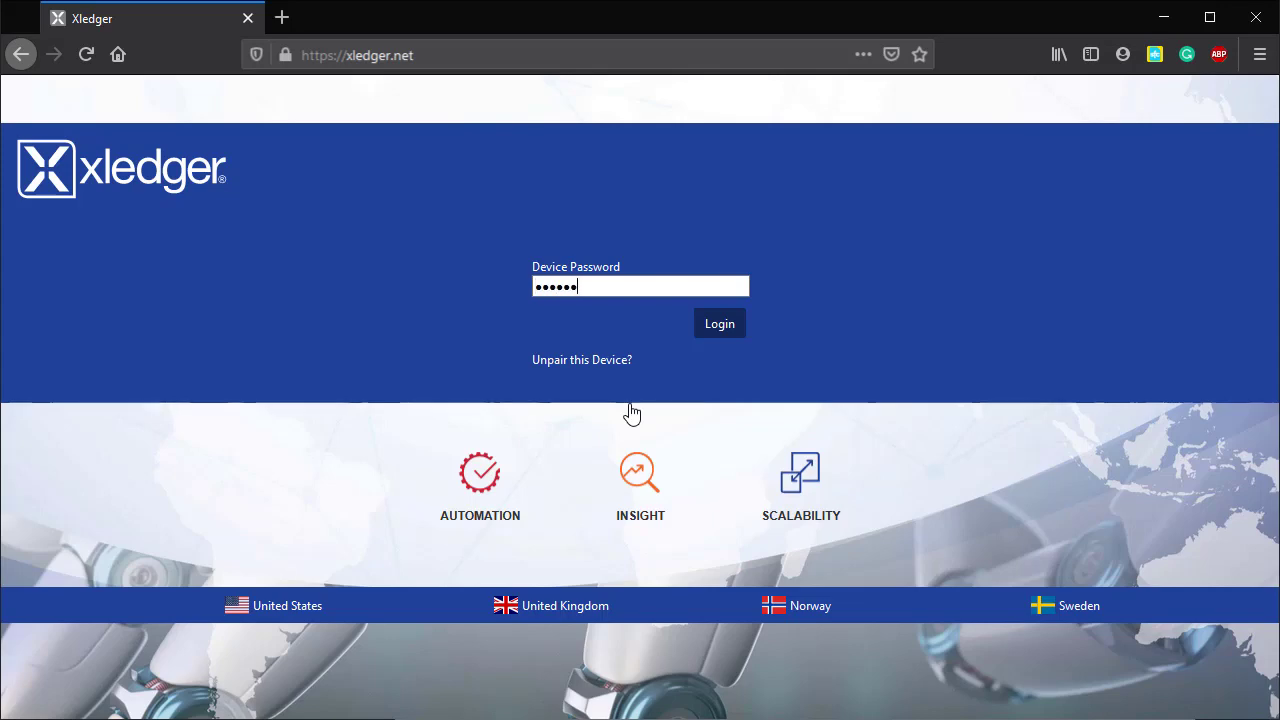
type("••••••••")
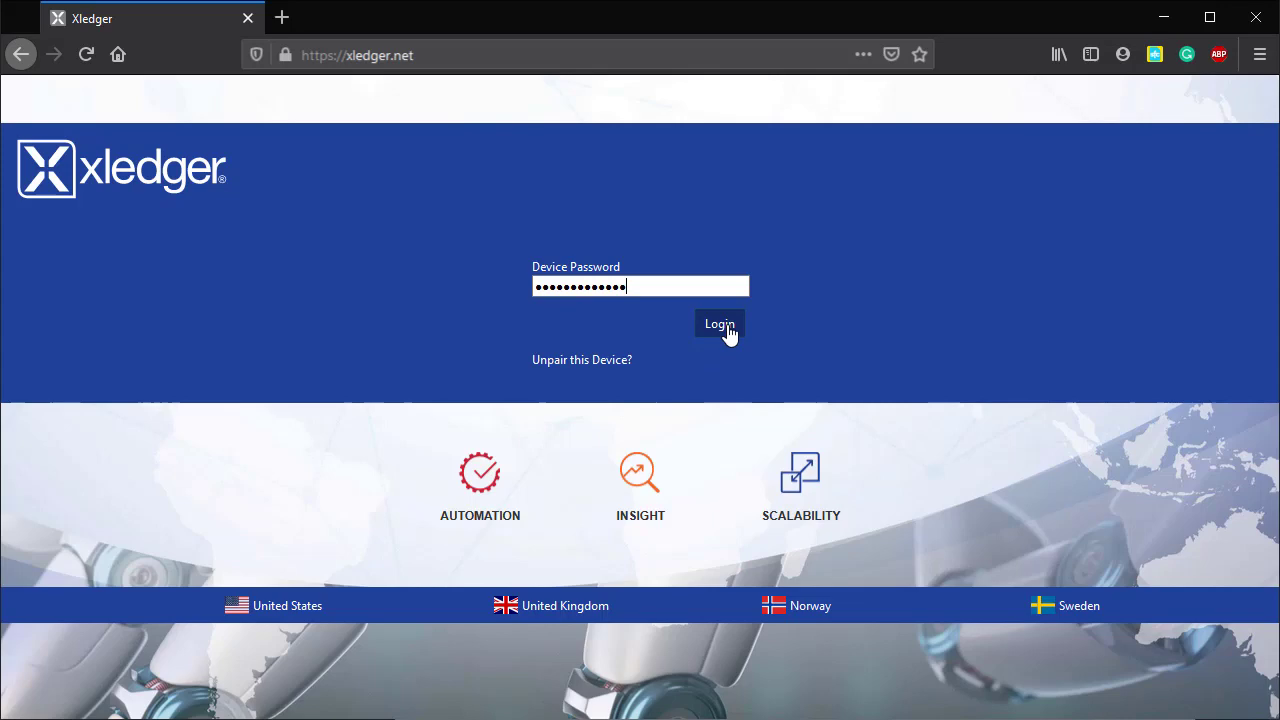
left_click(727, 328)
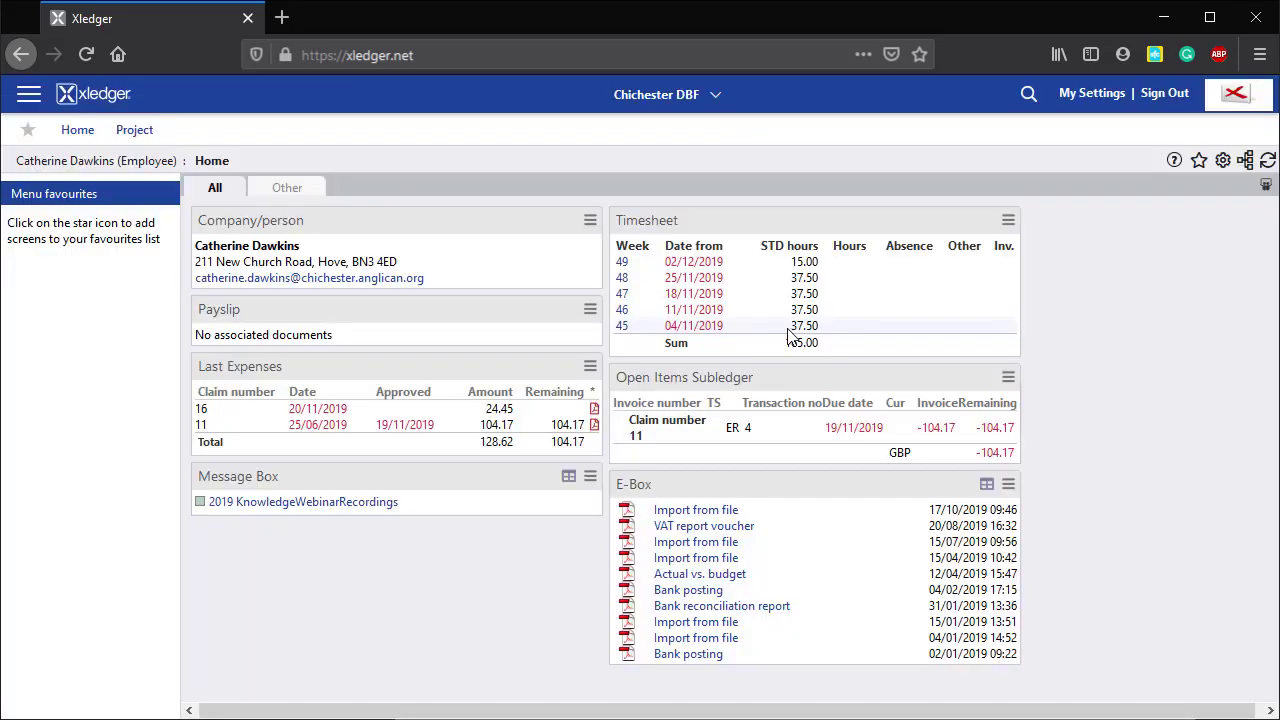